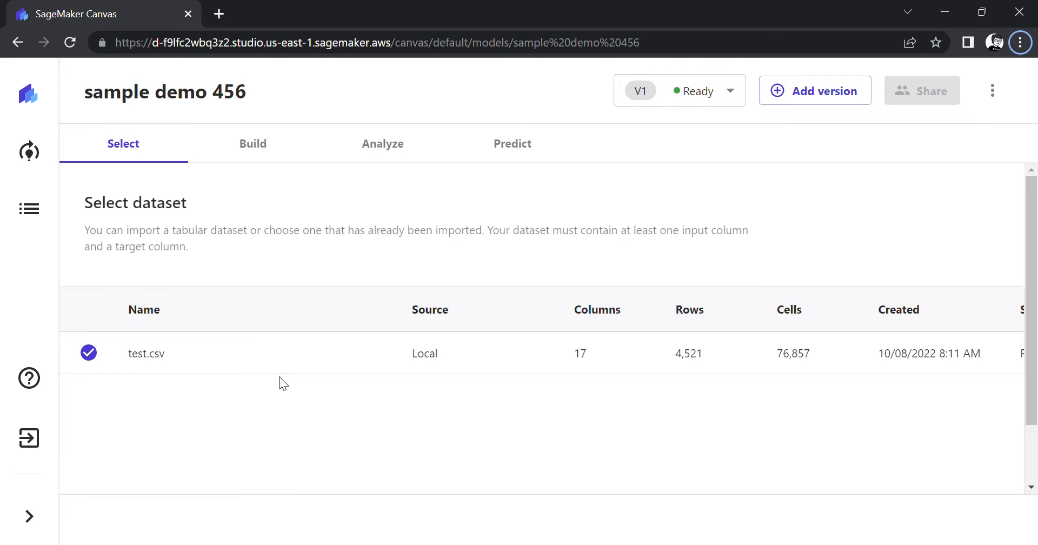
Preview the test.csv dataset, examine all its columns from age through y, and close the preview.
click(147, 357)
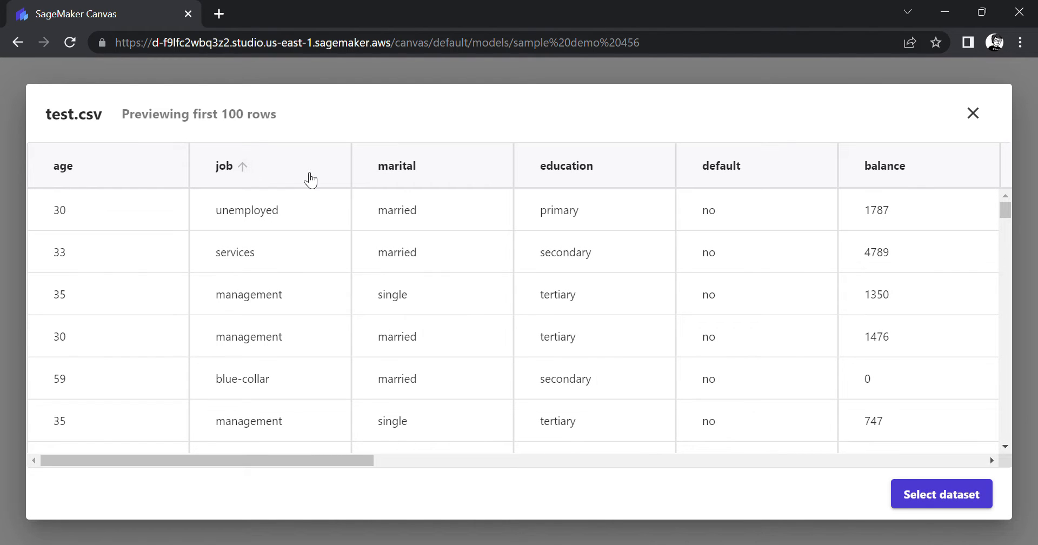
drag(350, 461, 562, 451)
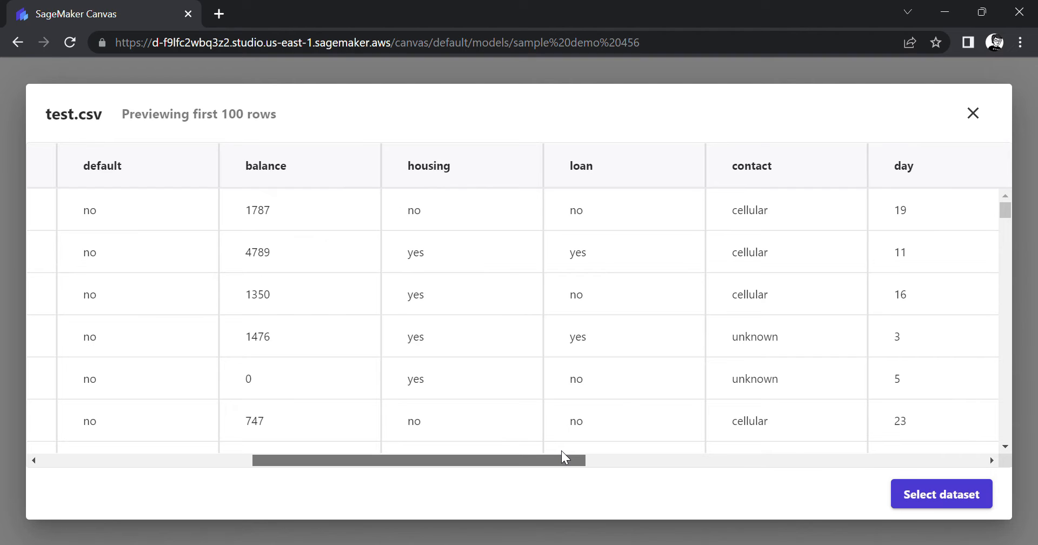
drag(561, 450, 659, 456)
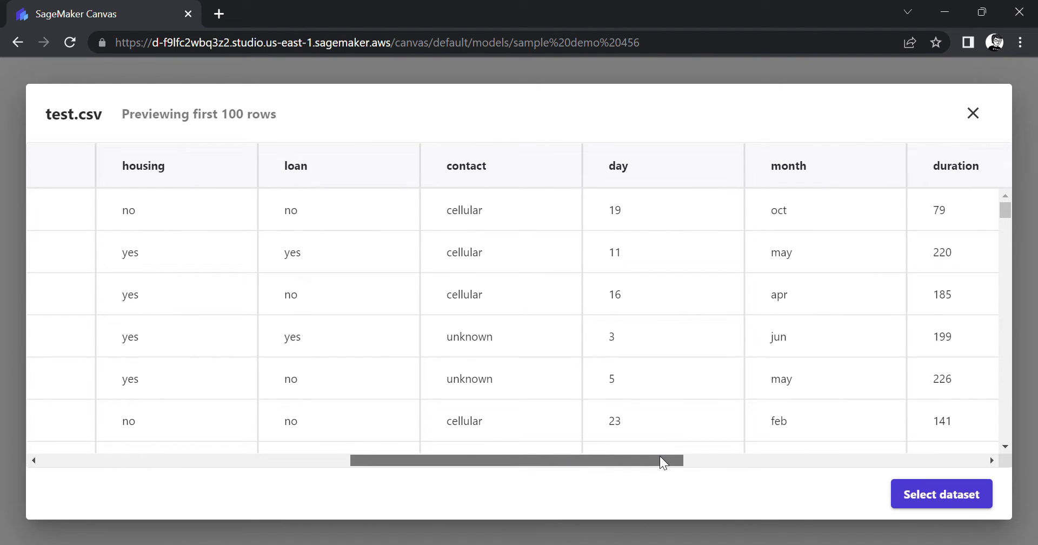
drag(659, 456, 871, 456)
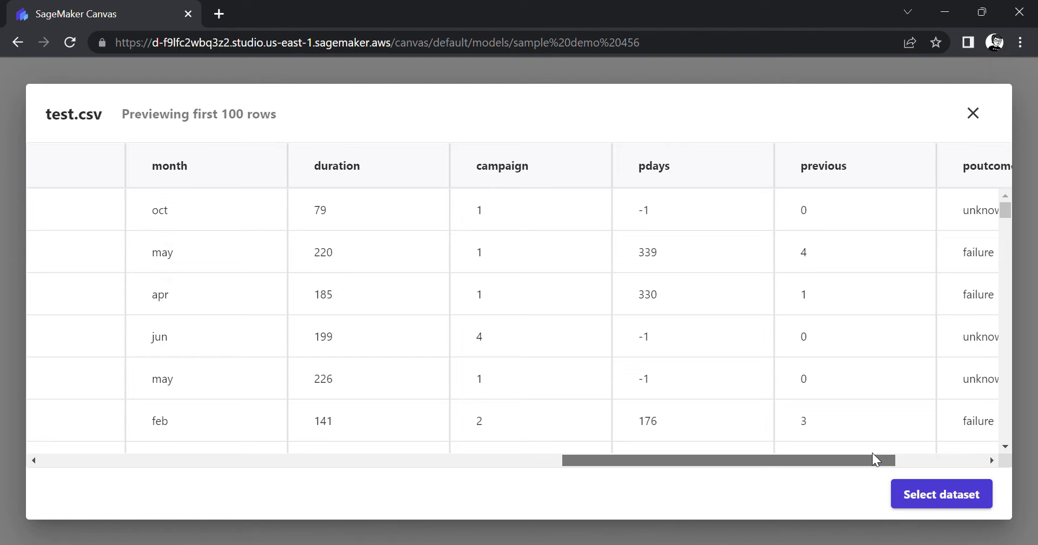
drag(872, 453, 969, 449)
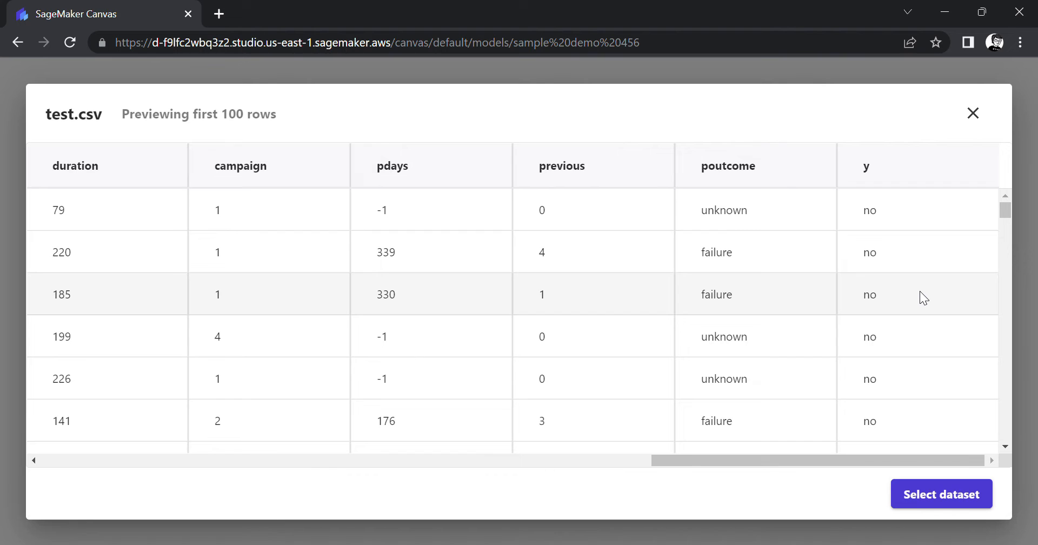
click(973, 114)
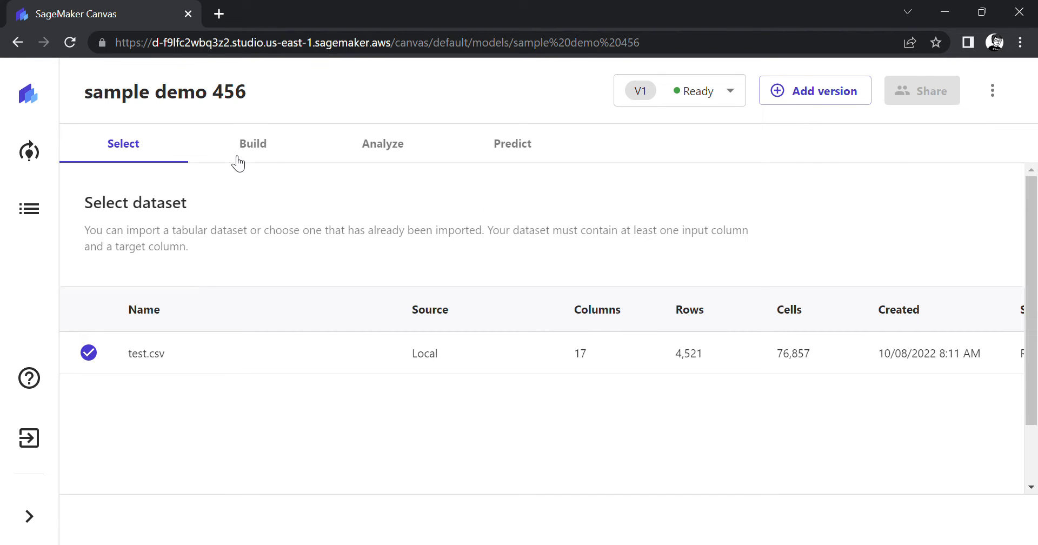
Review the model's build setup, including the target column, the model type and the column statistics of test.csv.
click(258, 147)
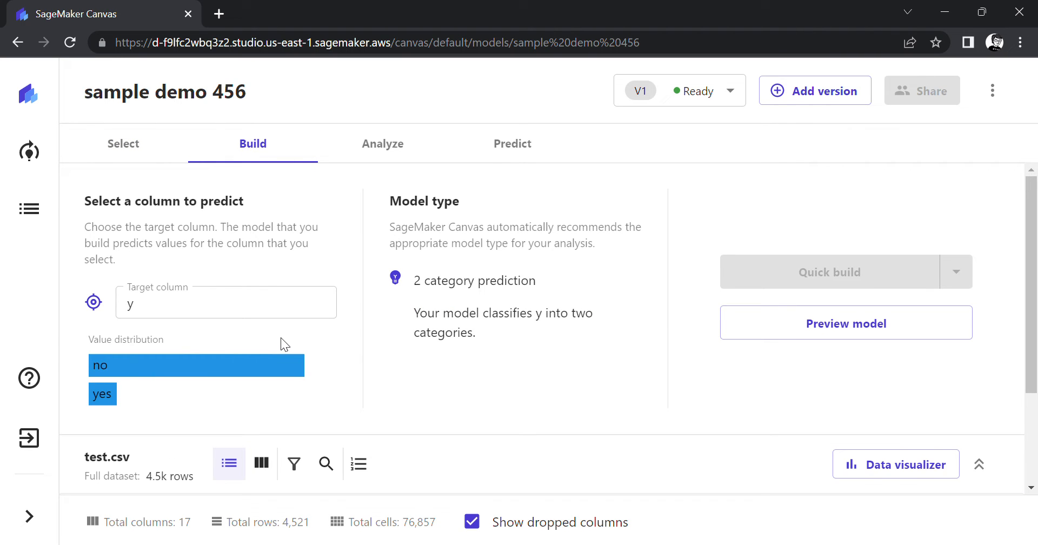
scroll(325, 367, down, 2)
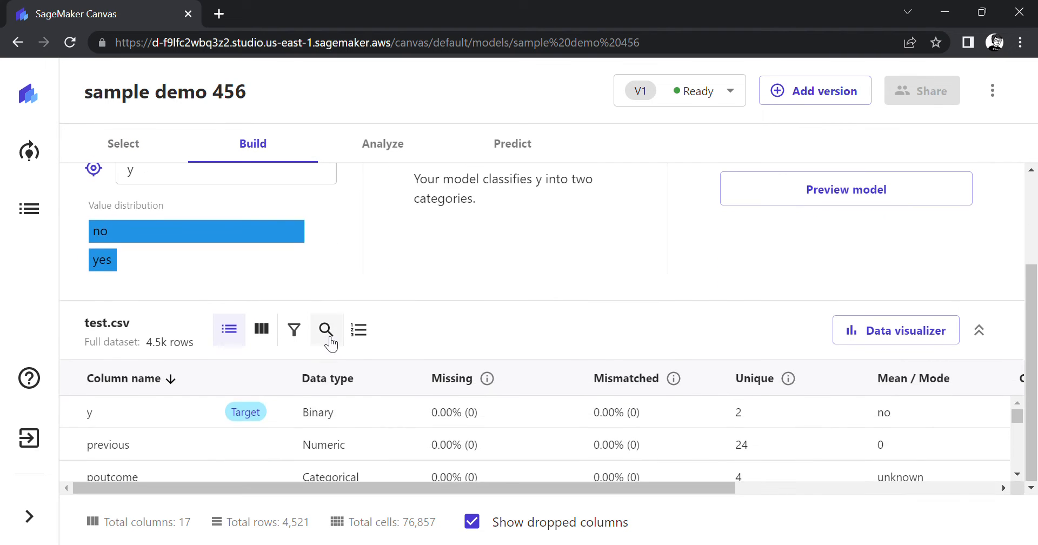
scroll(248, 440, down, 3)
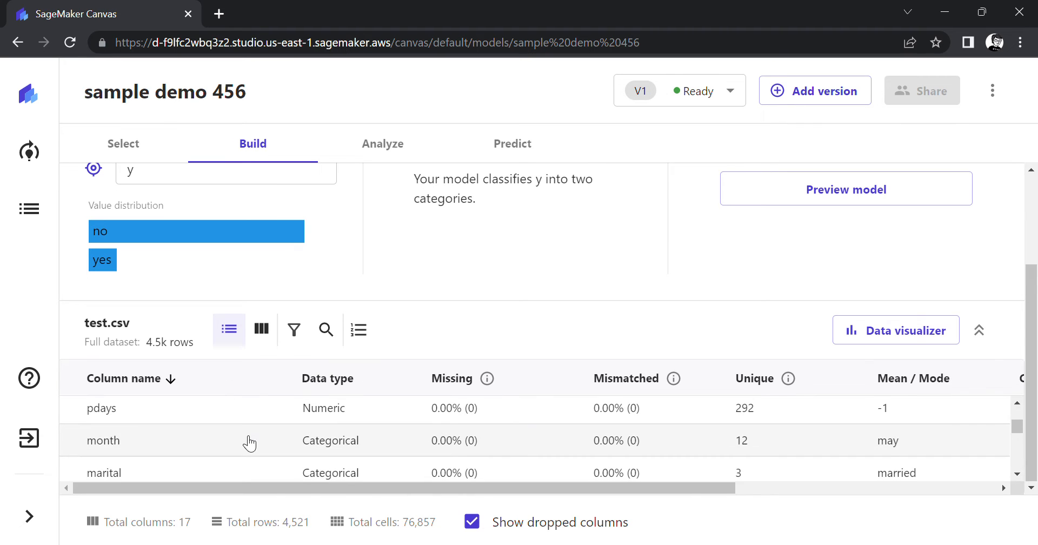
scroll(247, 438, up, 3)
scroll(339, 395, down, 1)
scroll(338, 395, up, 1)
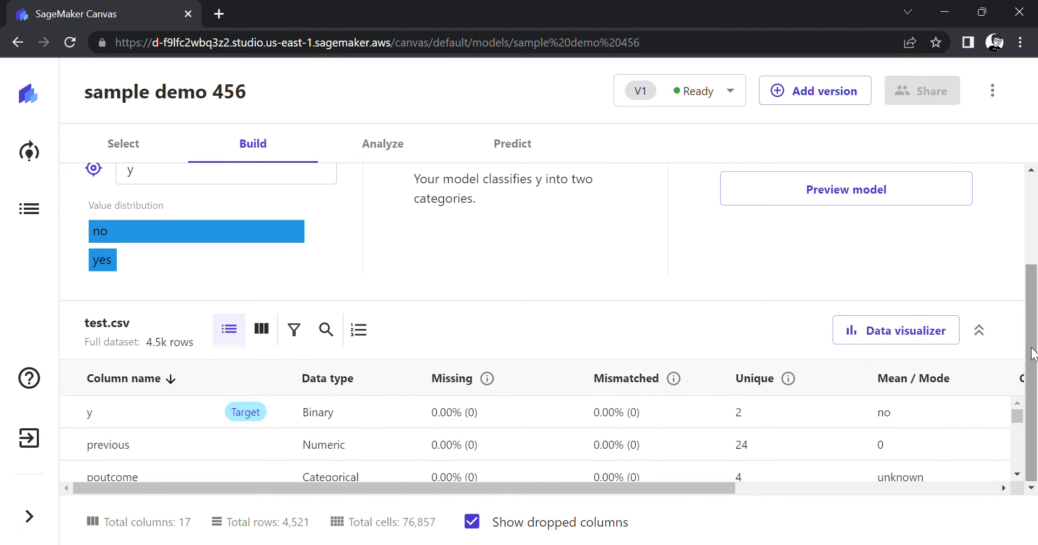
scroll(1028, 242, up, 2)
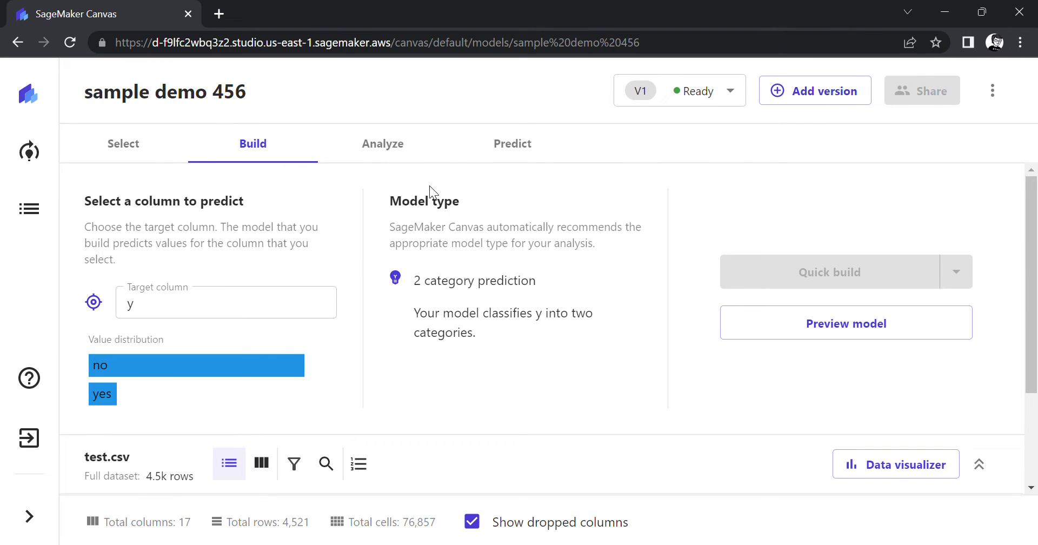
Examine the model's analysis results, covering the column impact overview and the scoring chart.
click(383, 151)
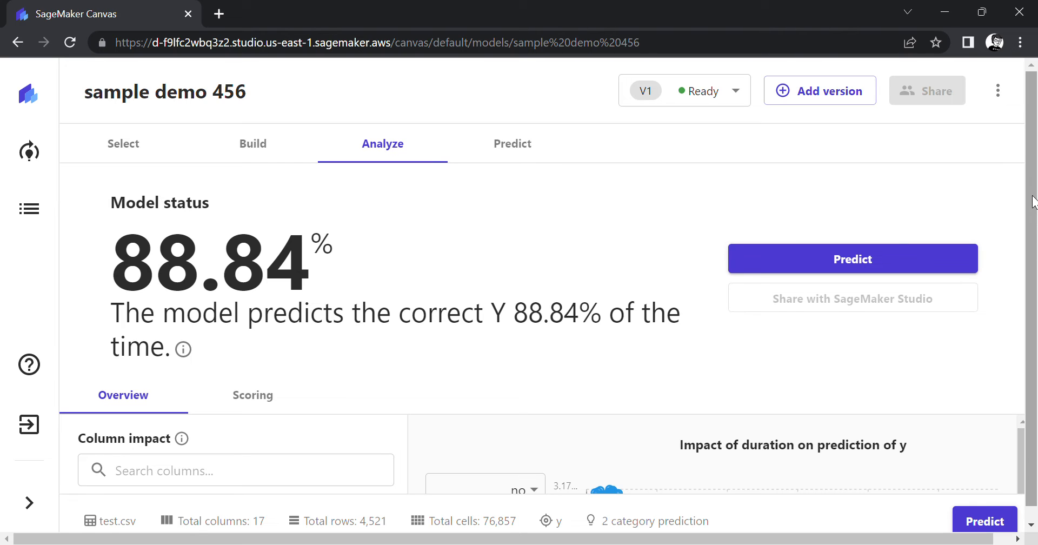
scroll(1032, 202, down, 1)
scroll(480, 429, down, 1)
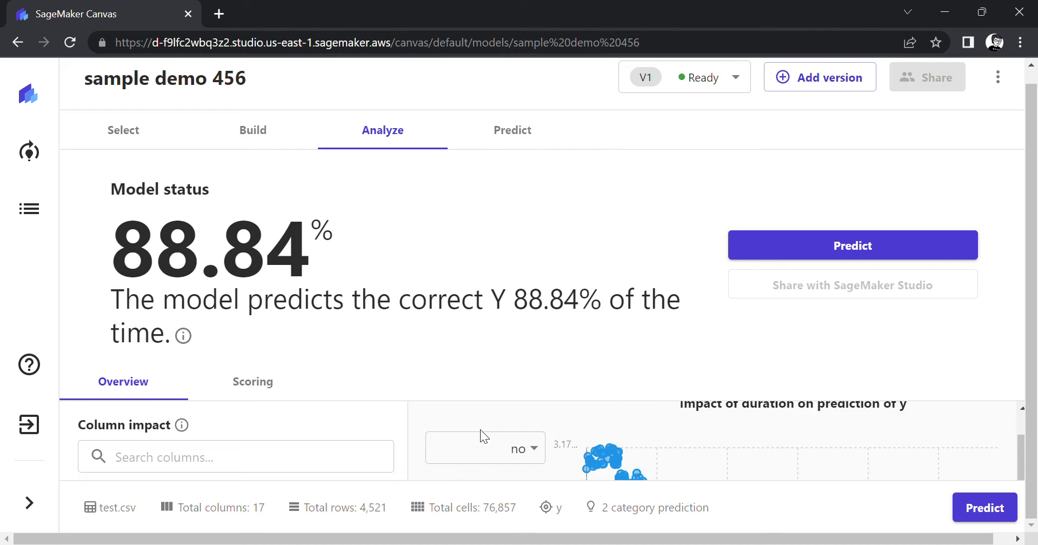
scroll(731, 420, up, 1)
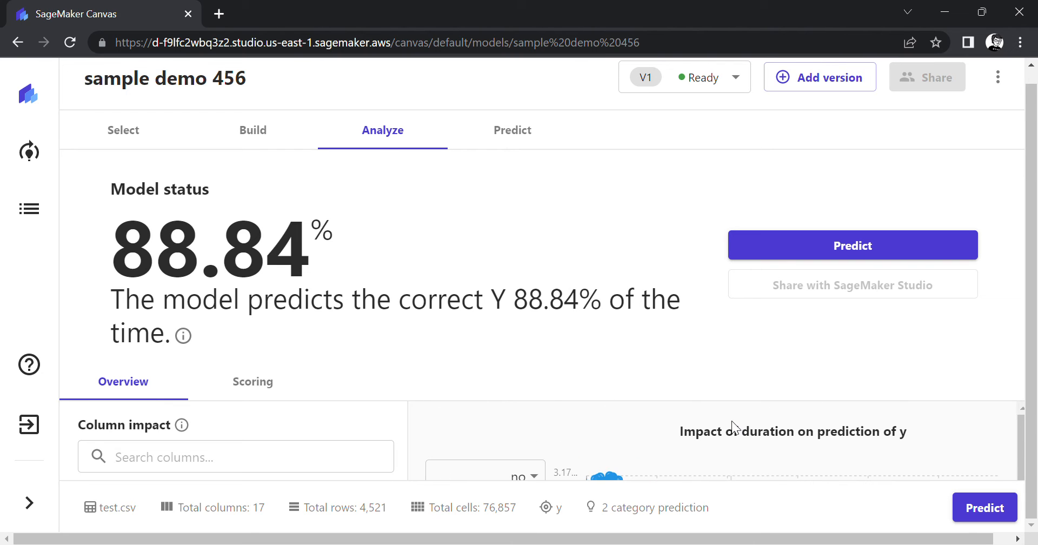
click(253, 385)
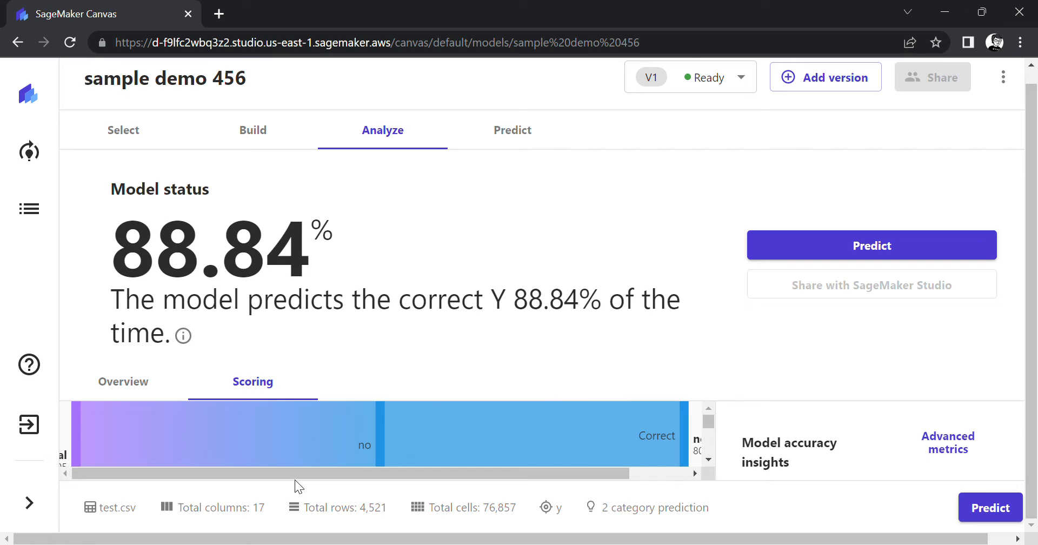
drag(294, 479, 395, 483)
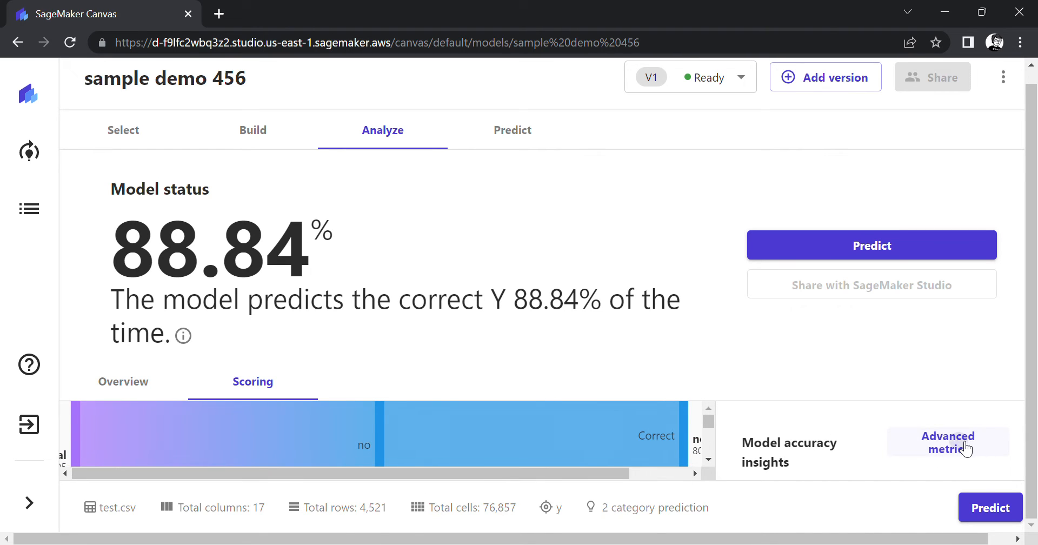
Examine the advanced metrics and the full confusion matrix under model performance, and close them.
click(964, 448)
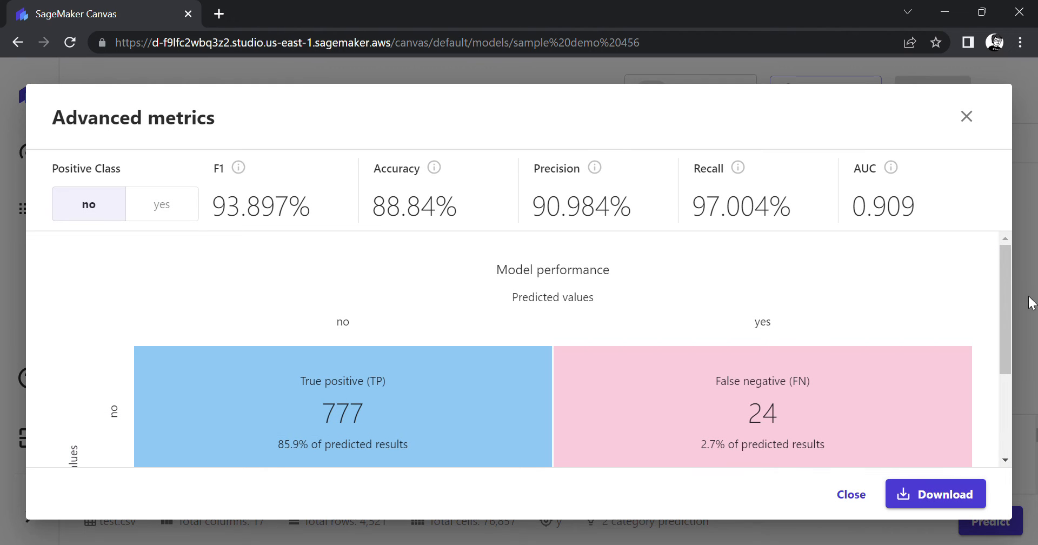
drag(1008, 259, 1011, 280)
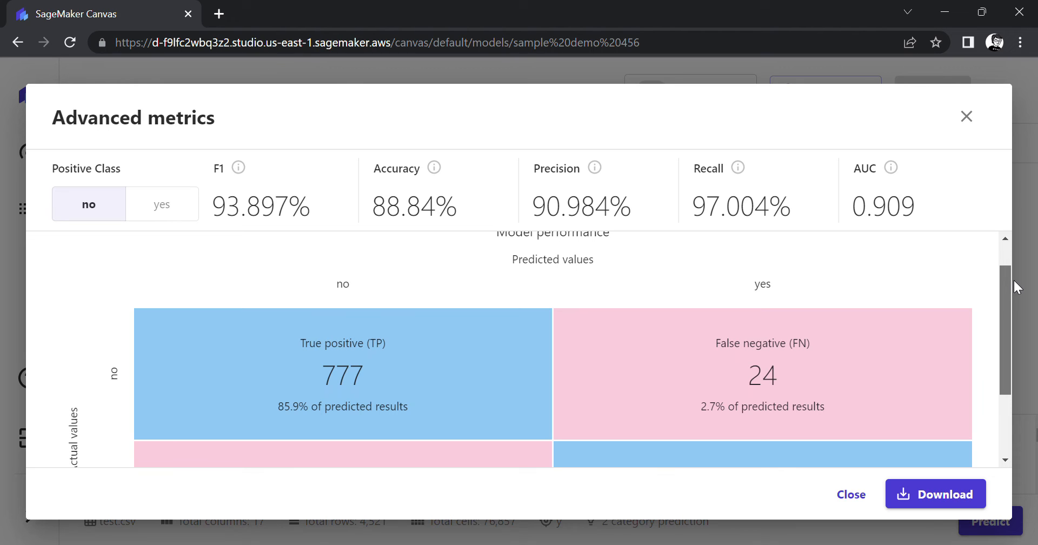
drag(1013, 278, 1010, 301)
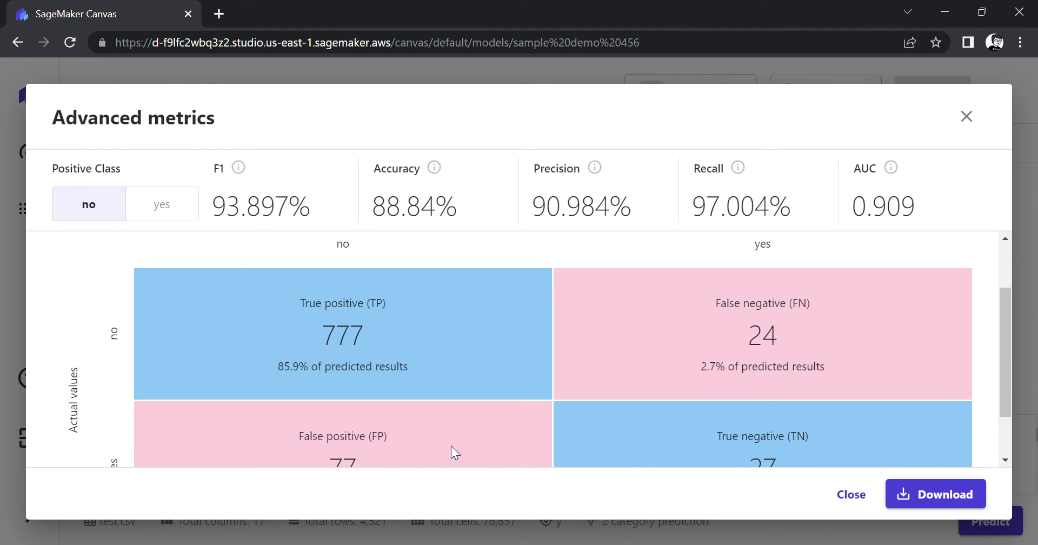
scroll(1003, 348, down, 2)
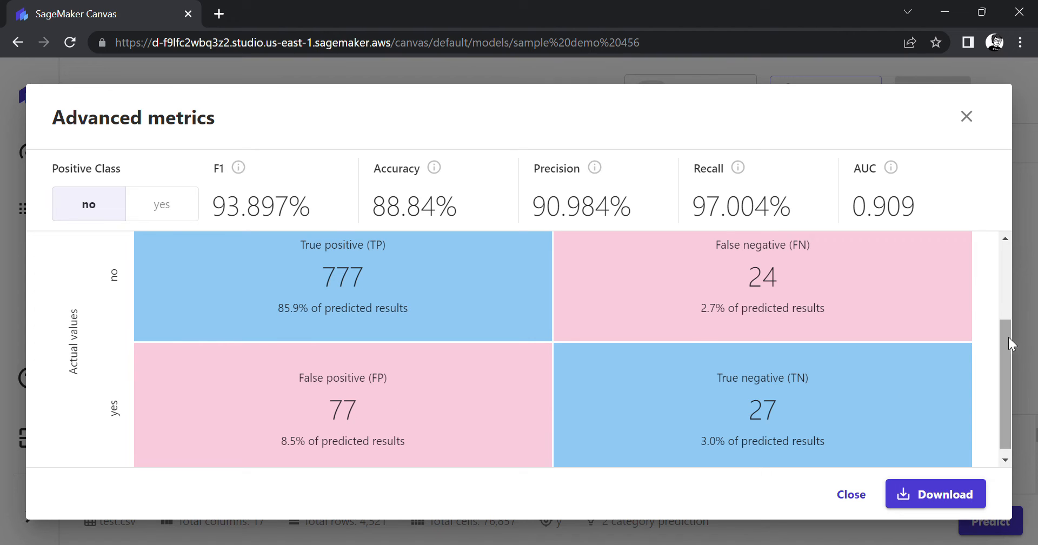
drag(1007, 336, 1008, 317)
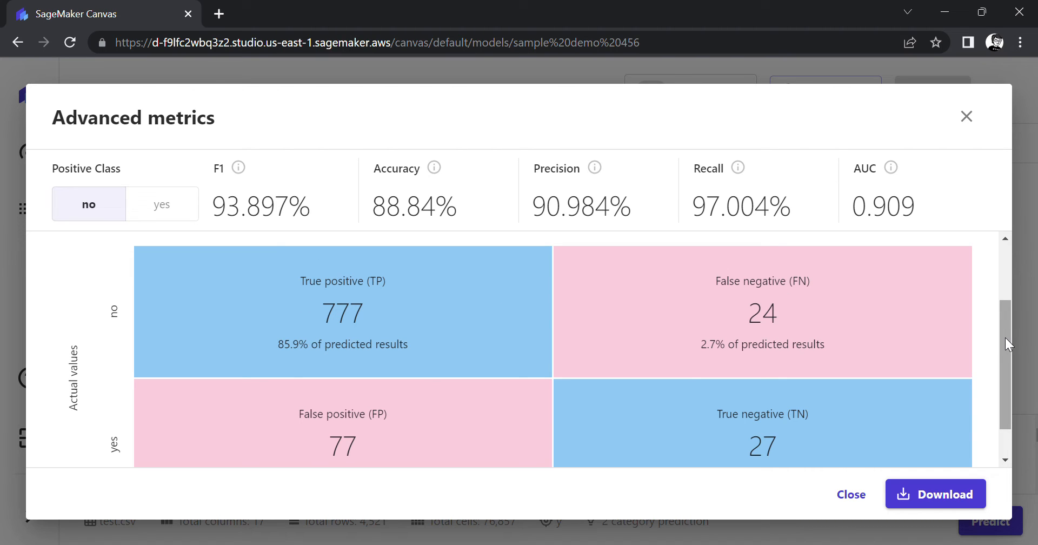
scroll(1005, 337, up, 2)
drag(1005, 311, 997, 376)
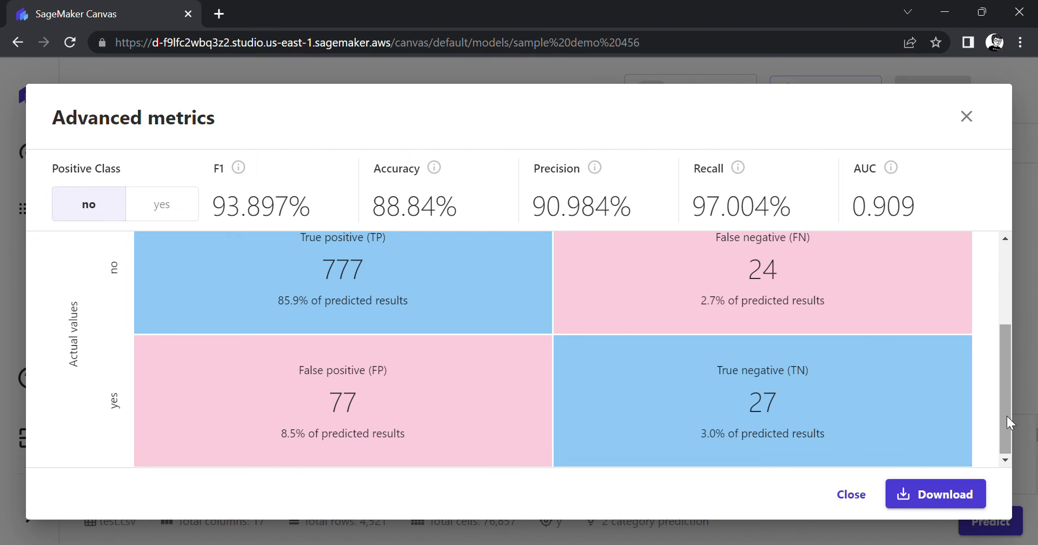
drag(1006, 417, 1012, 287)
click(966, 117)
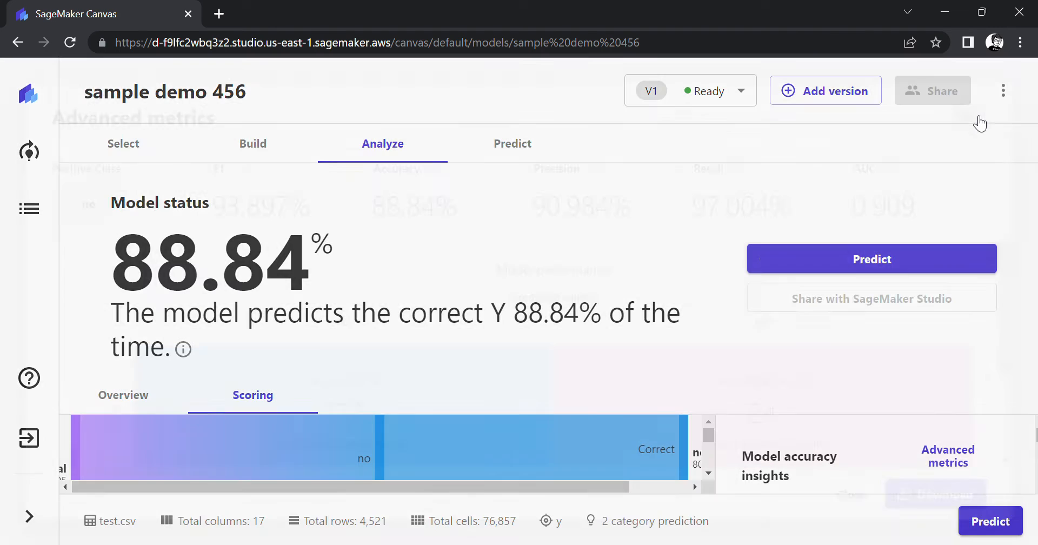
Go to the model's prediction section, switch to single prediction and set the pdays value to 4.
click(515, 152)
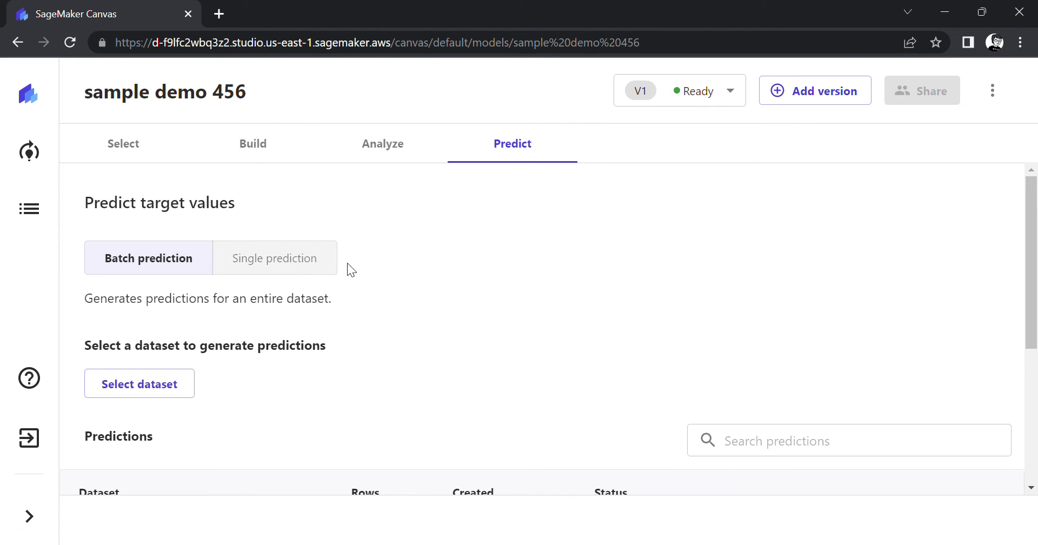
click(298, 269)
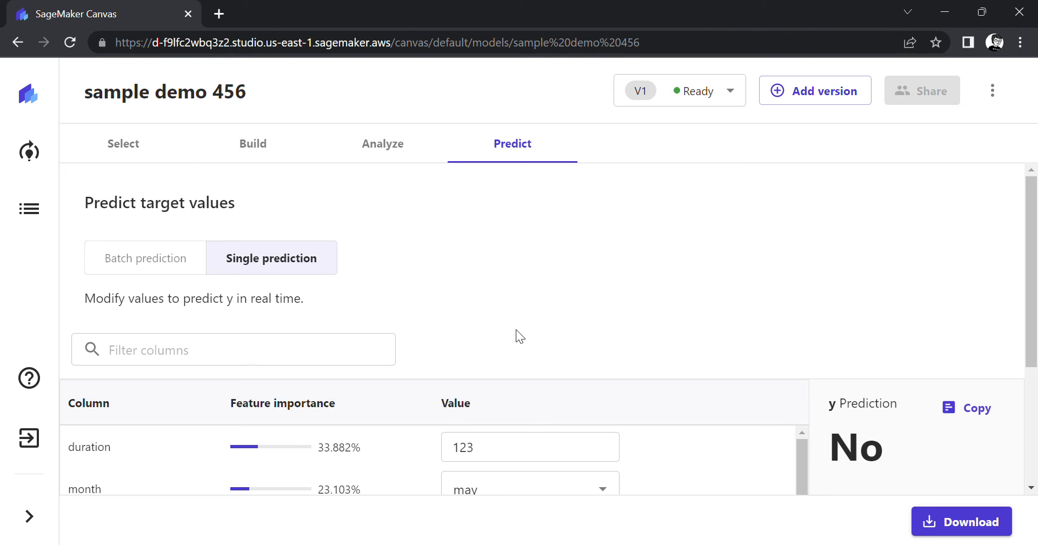
drag(1031, 257, 1035, 378)
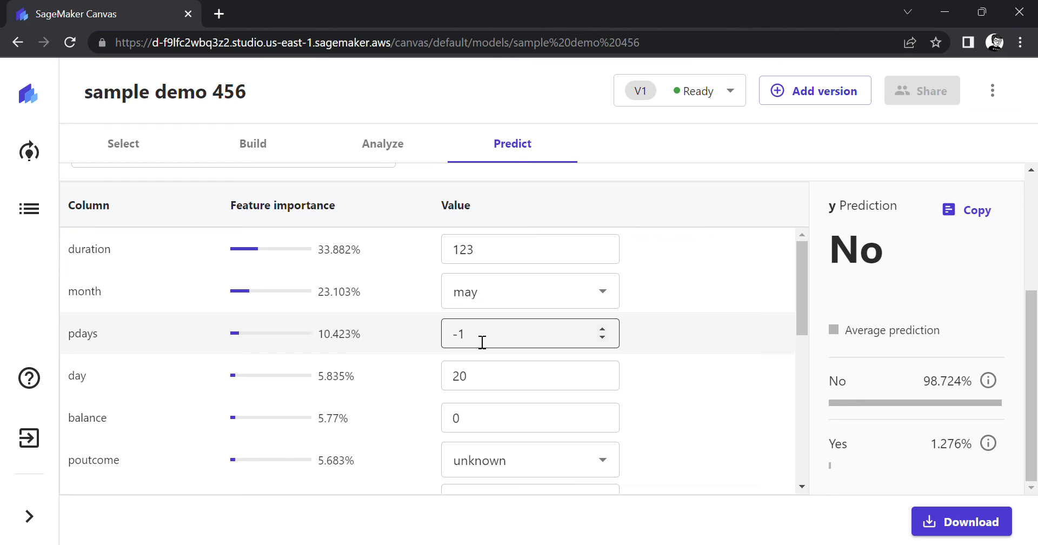
double_click(481, 343)
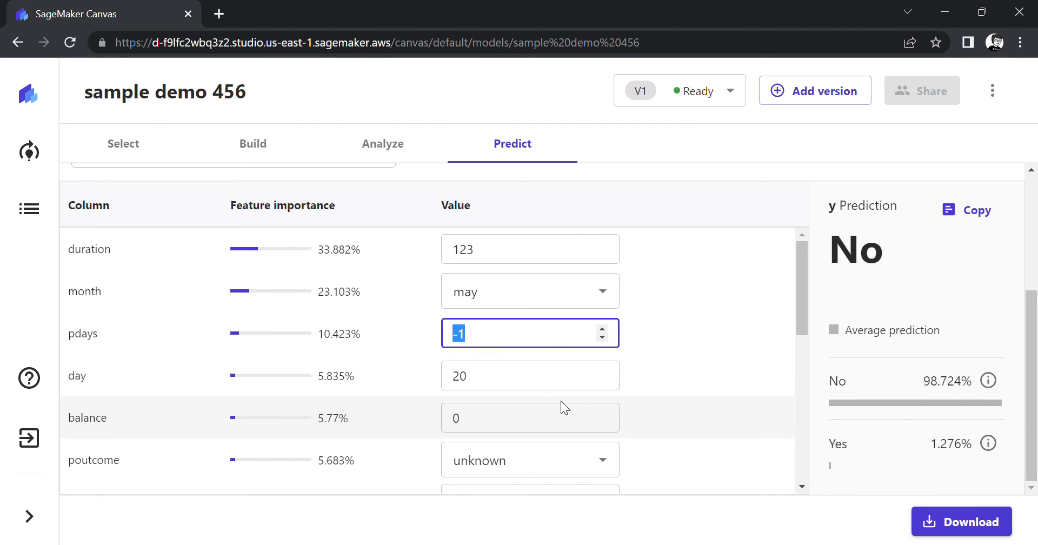
text(4)
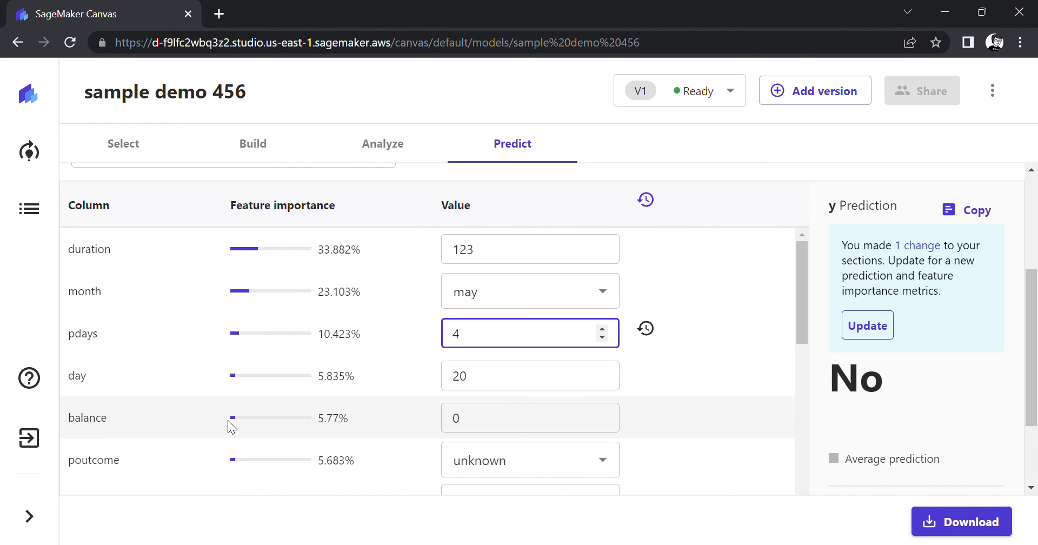
Set the balance value to 300 and the previous value to 2 for the single prediction.
click(465, 430)
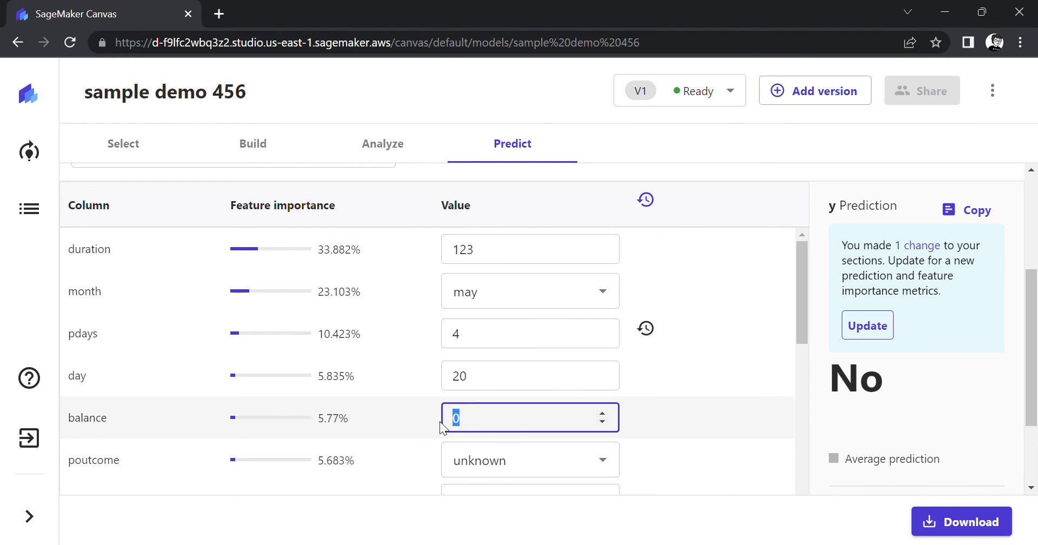
text(300)
click(725, 382)
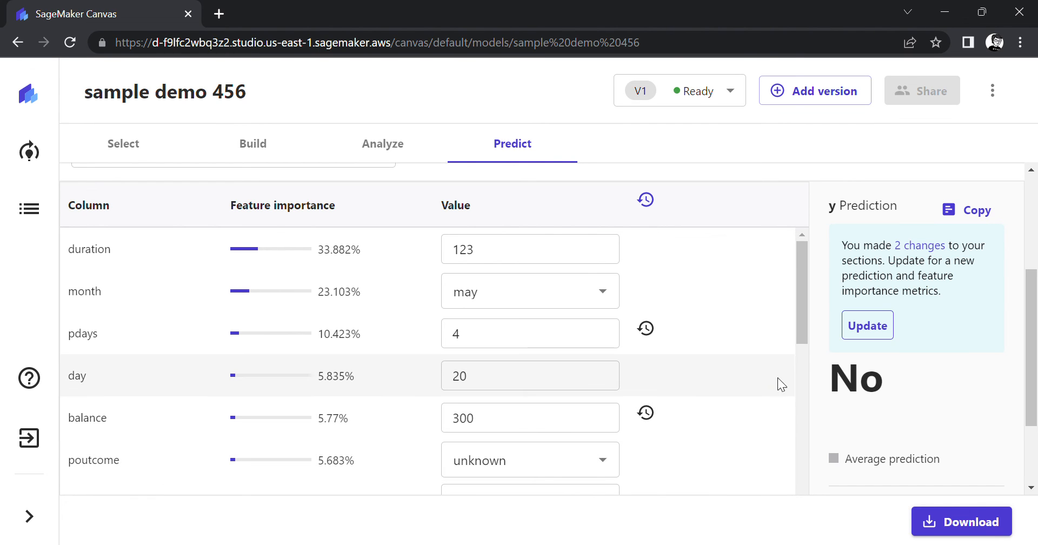
drag(796, 326, 811, 427)
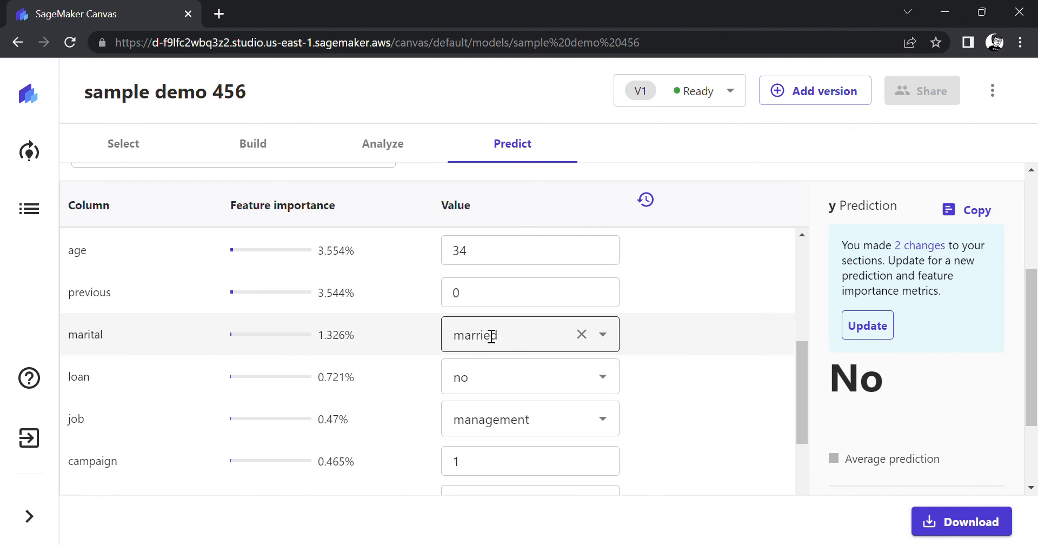
click(474, 304)
double_click(474, 303)
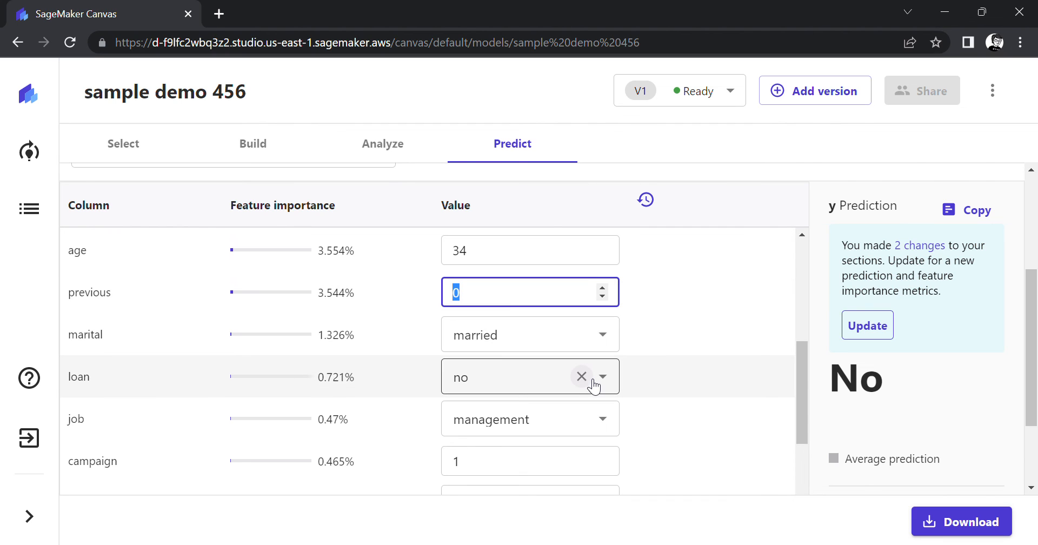
text(2)
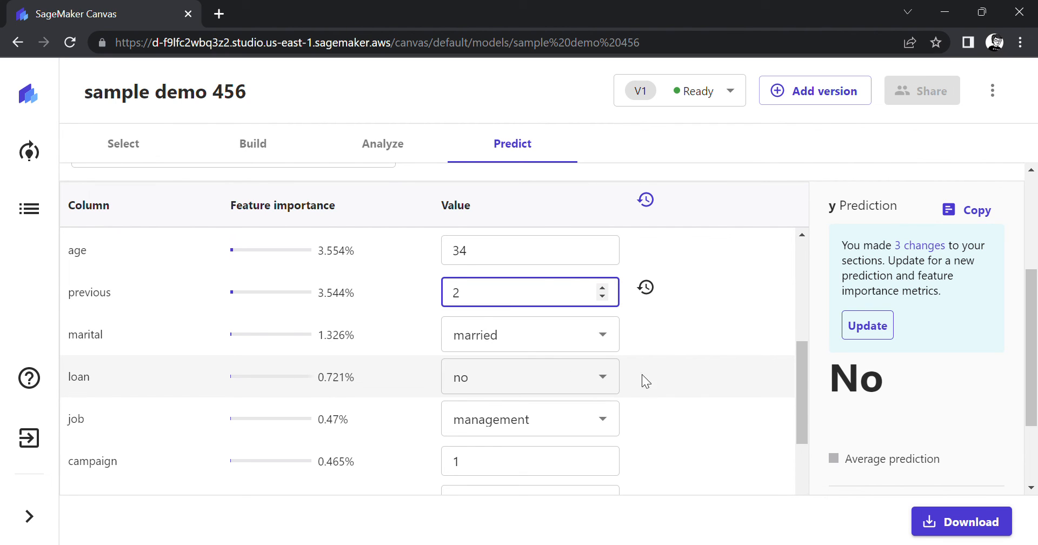
click(667, 392)
Check the remaining single prediction input values down to the default column and return to the duration value.
scroll(619, 423, down, 1)
scroll(620, 423, down, 2)
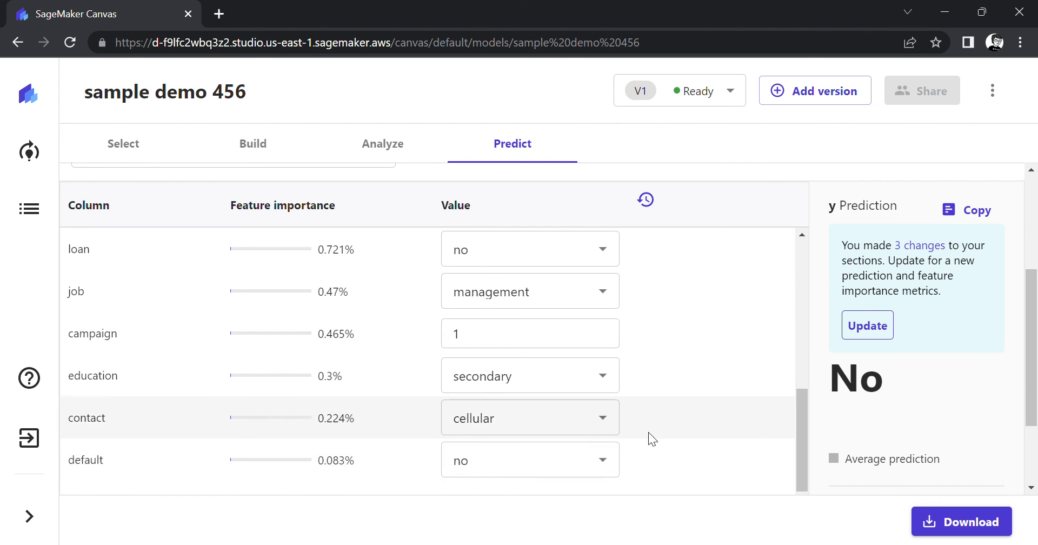
drag(802, 440, 789, 264)
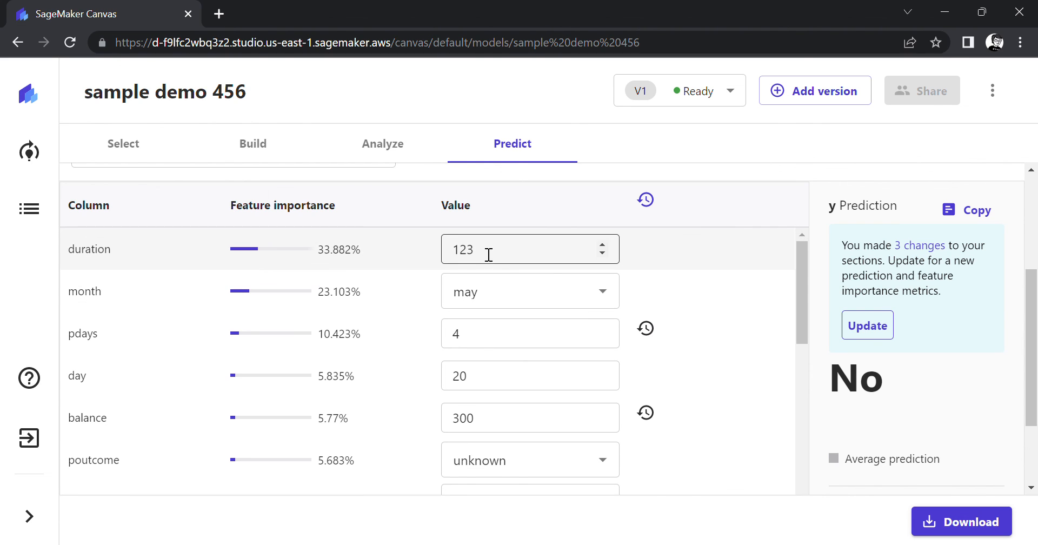
Set the duration value to 5 and the month to feb for the single prediction.
double_click(455, 251)
text(5)
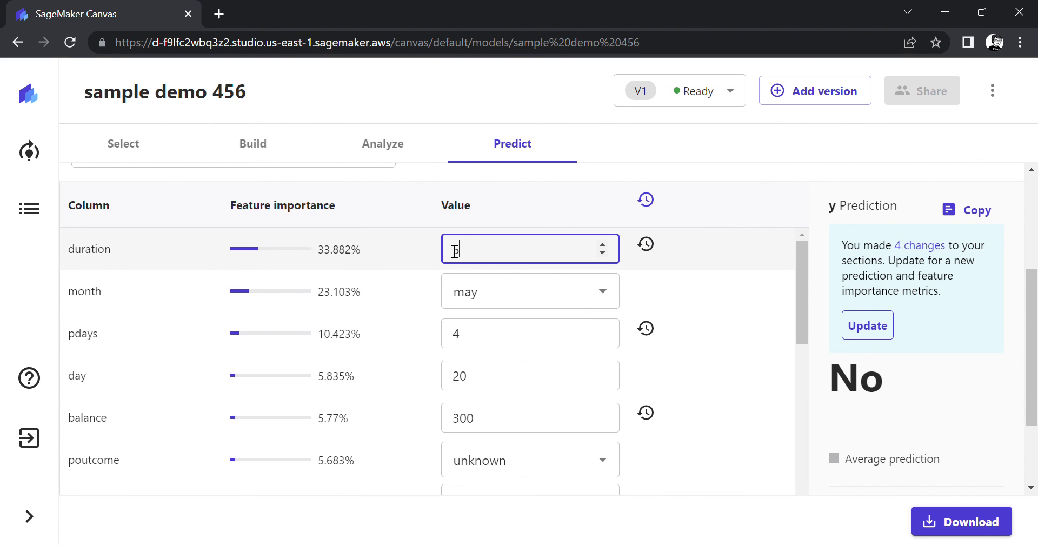
click(514, 295)
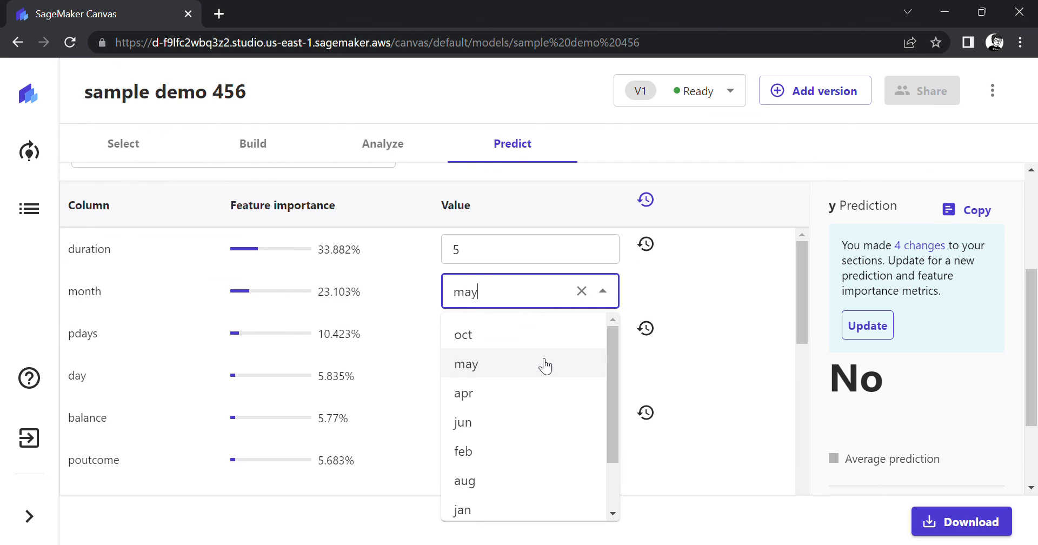
click(489, 451)
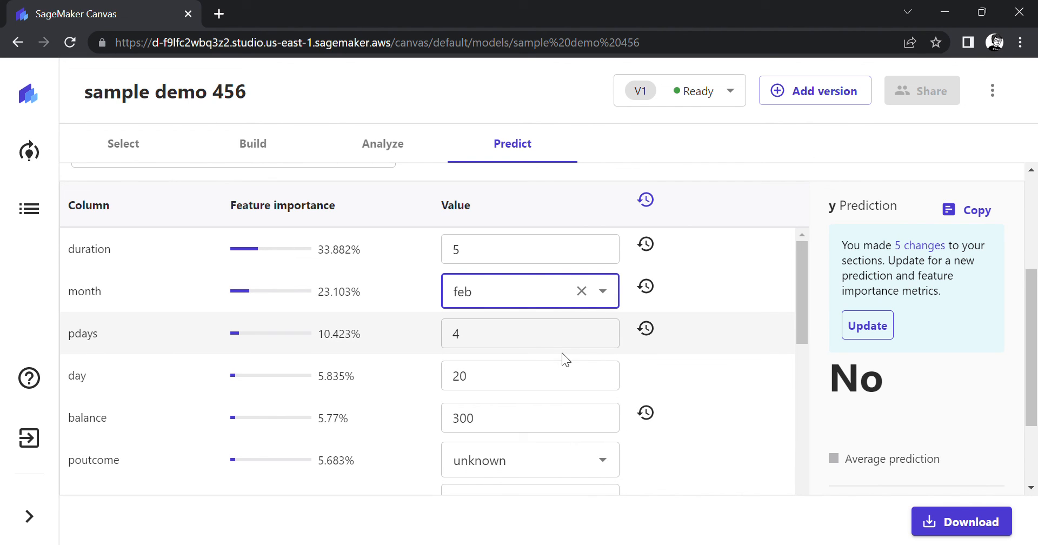
Review the other single prediction input values from pdays down to campaign and return to the Predict target values heading.
click(503, 342)
click(497, 382)
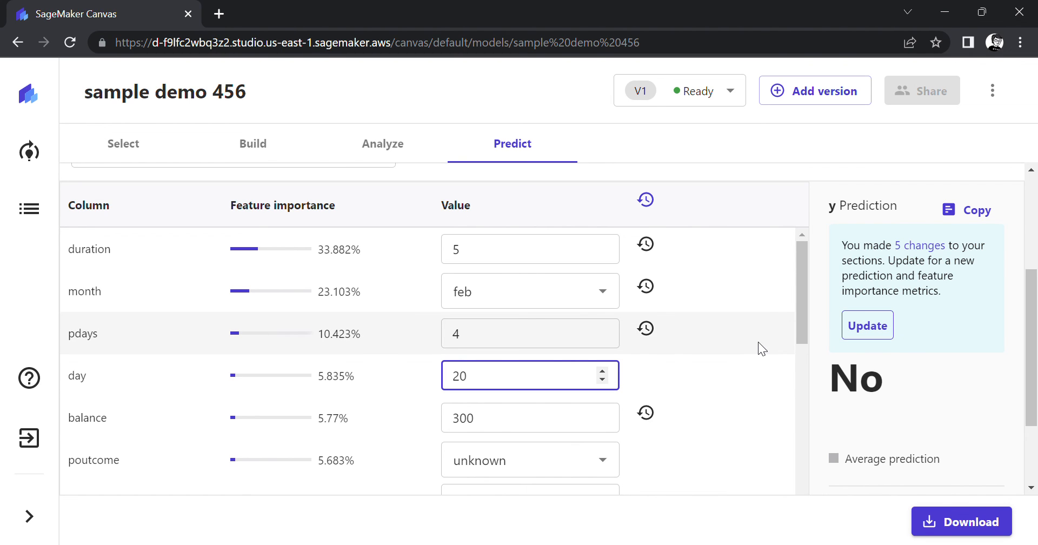
drag(800, 332, 815, 409)
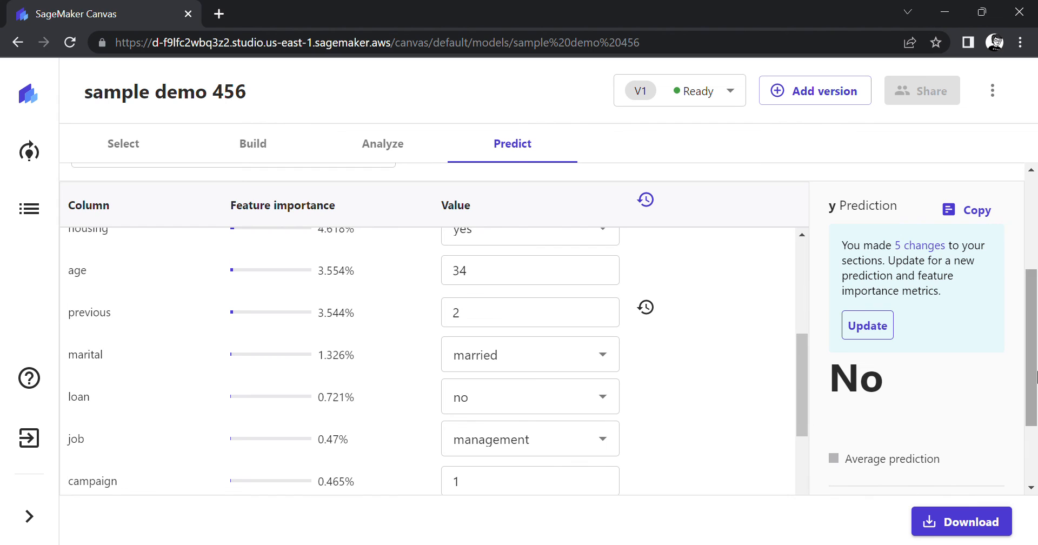
drag(1035, 376, 1037, 230)
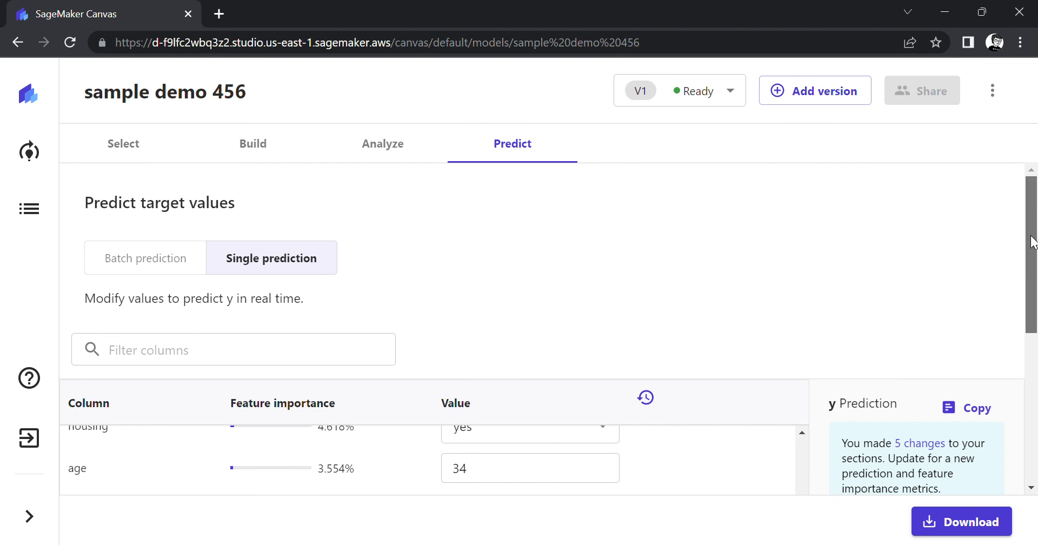
drag(1032, 242, 1033, 186)
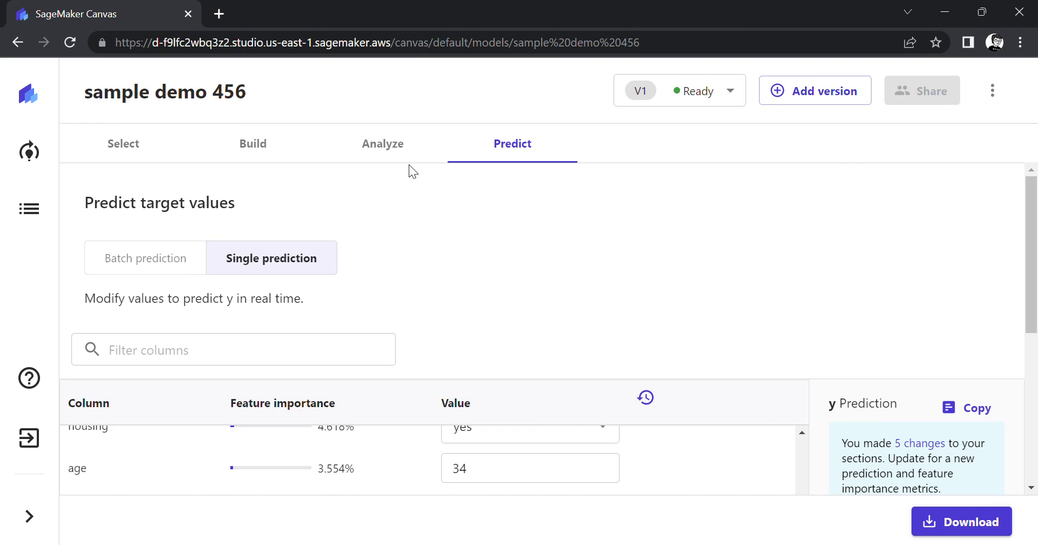